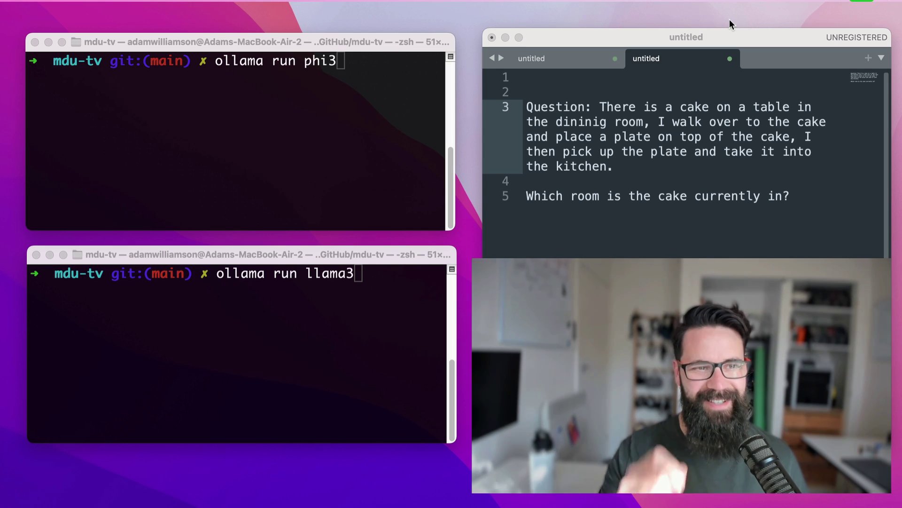
Step: Start the phi3 and llama3 models in their two terminal sessions
click(343, 47)
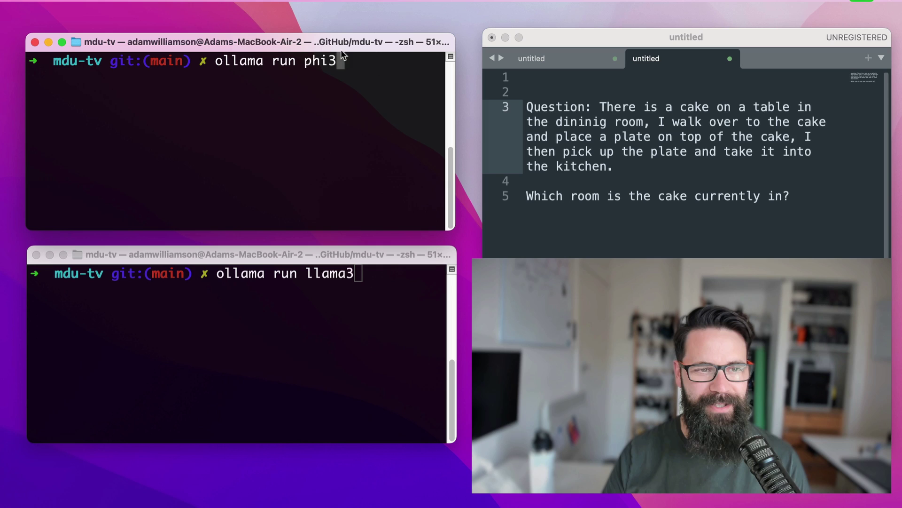
key(Return)
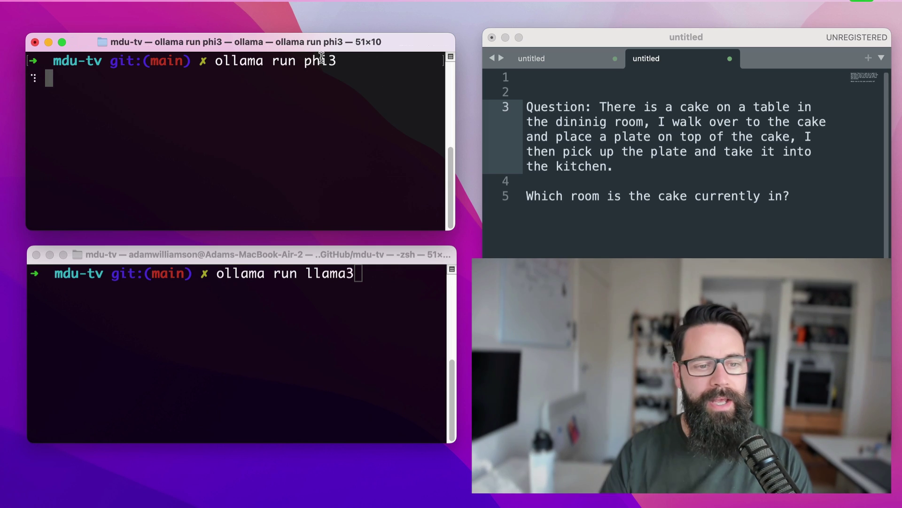
click(296, 345)
key(Return)
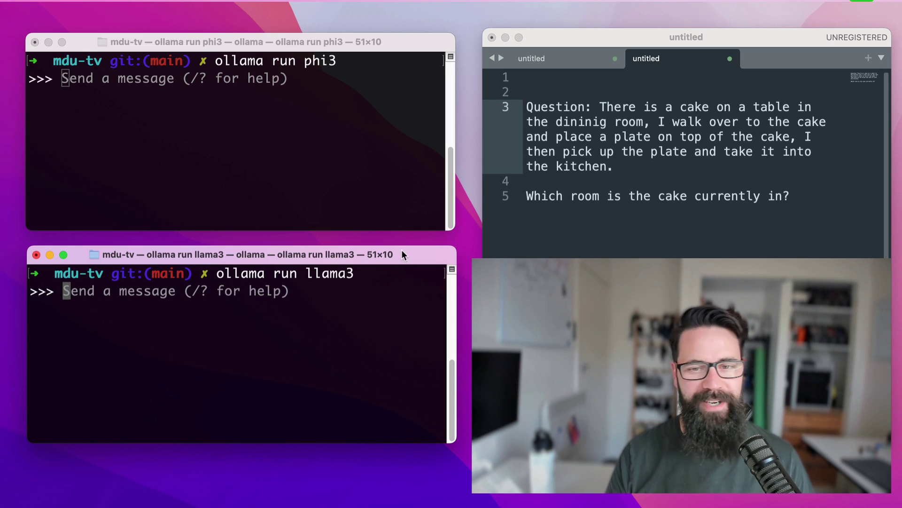
Step: Copy the cake question from the editor and submit it to Phi-3
drag(818, 199, 469, 113)
key(super+c)
click(246, 112)
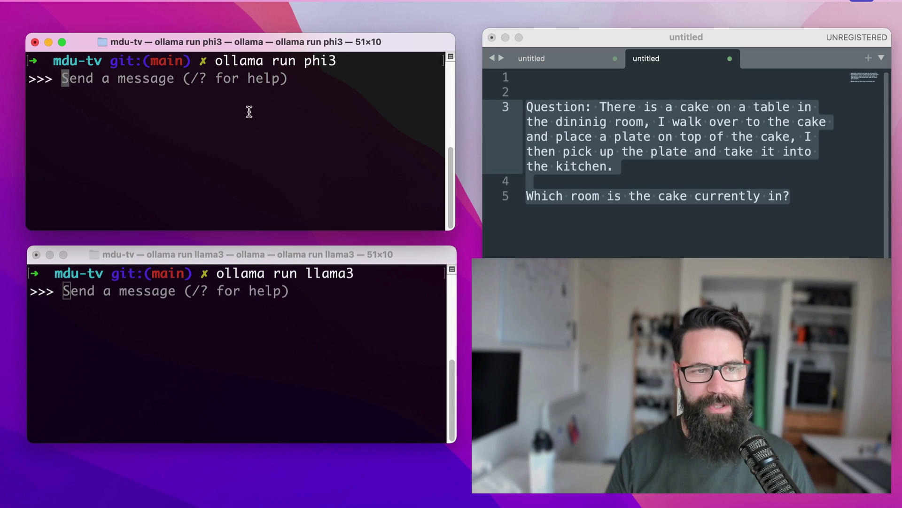
key(super+v)
key(Return)
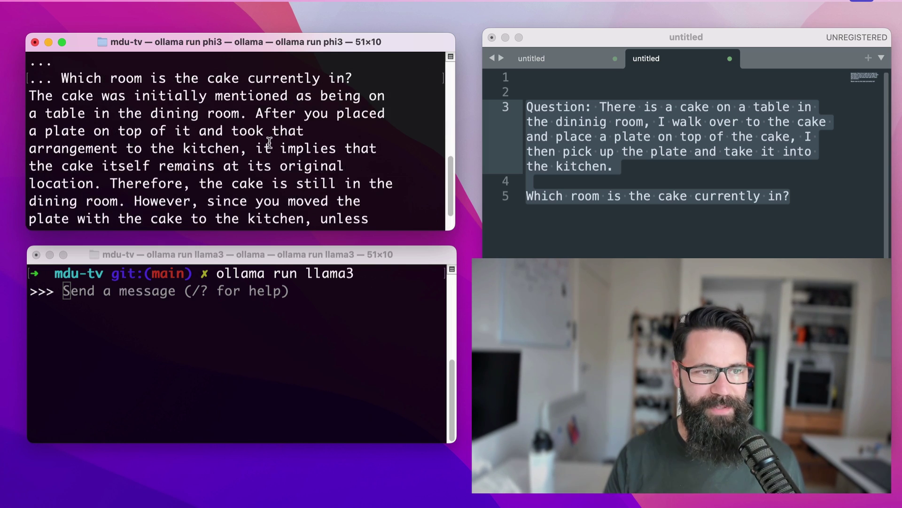
scroll(268, 143, up, 3)
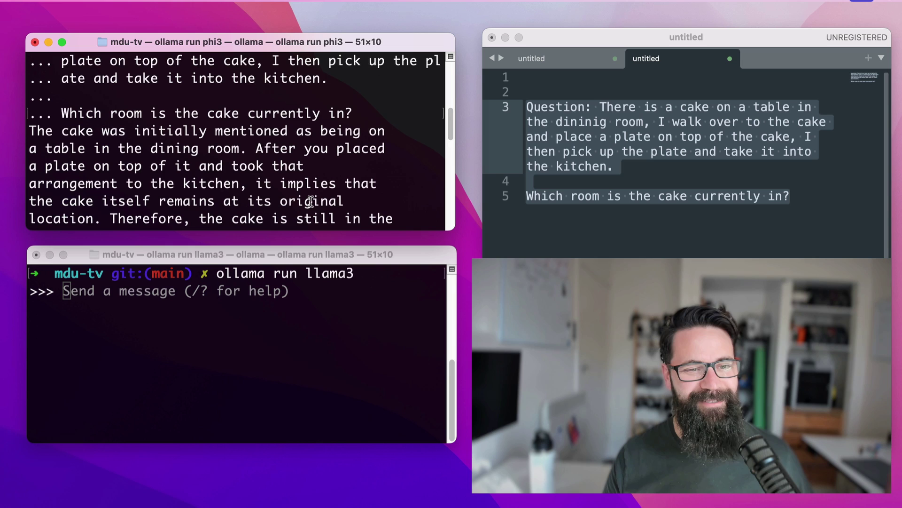
scroll(308, 201, down, 1)
scroll(310, 202, down, 1)
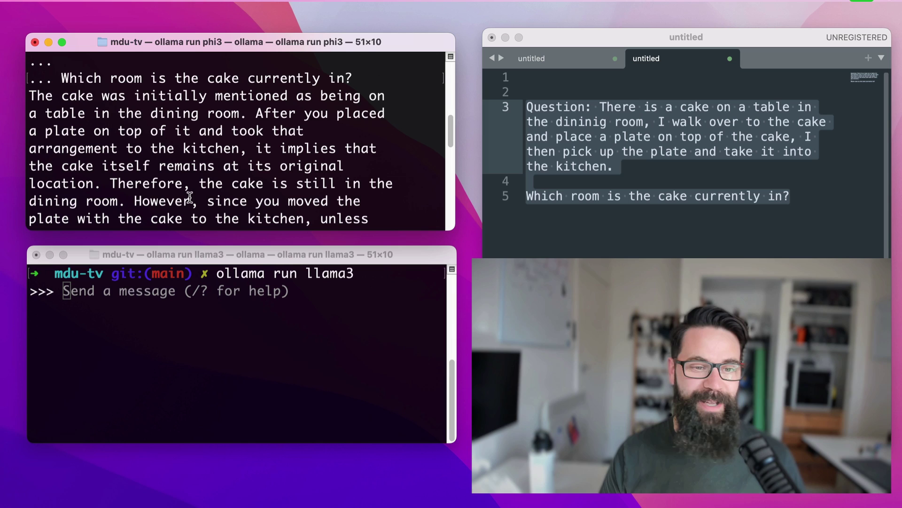
scroll(282, 203, down, 1)
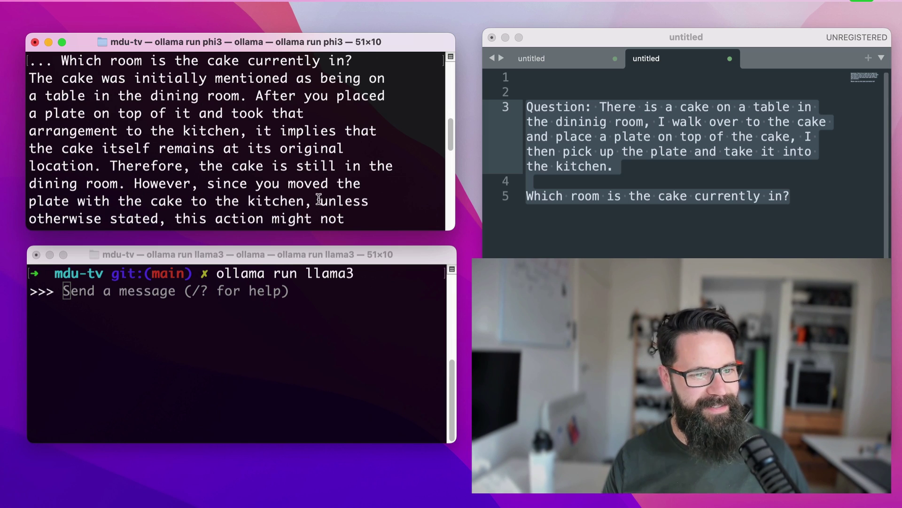
scroll(319, 201, down, 1)
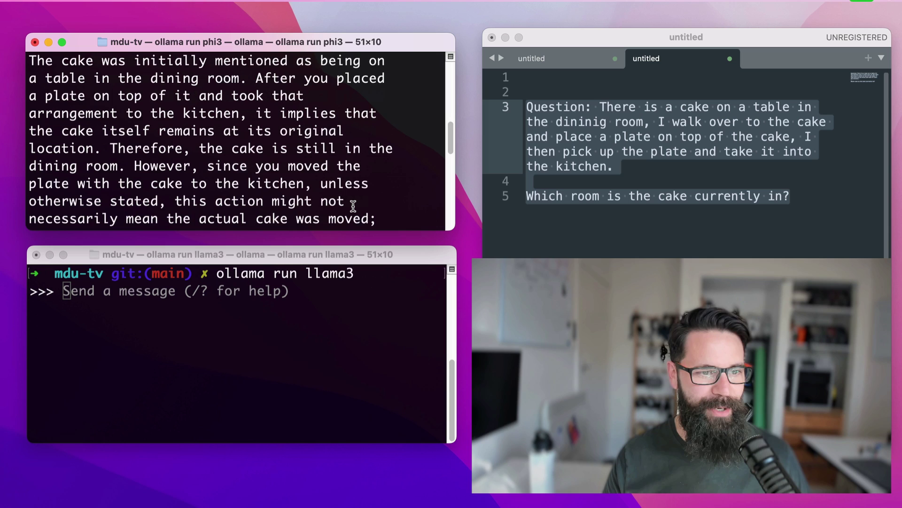
scroll(339, 201, down, 1)
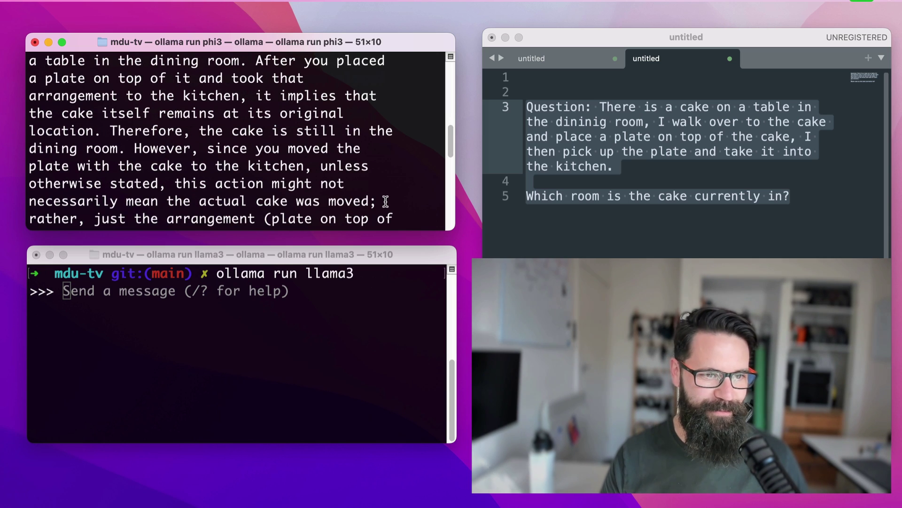
scroll(388, 201, down, 1)
scroll(387, 201, down, 1)
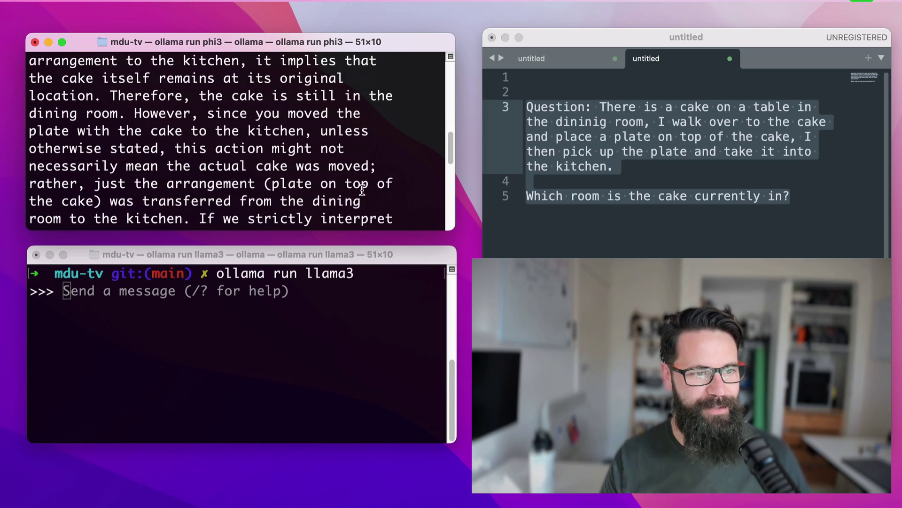
scroll(358, 191, down, 1)
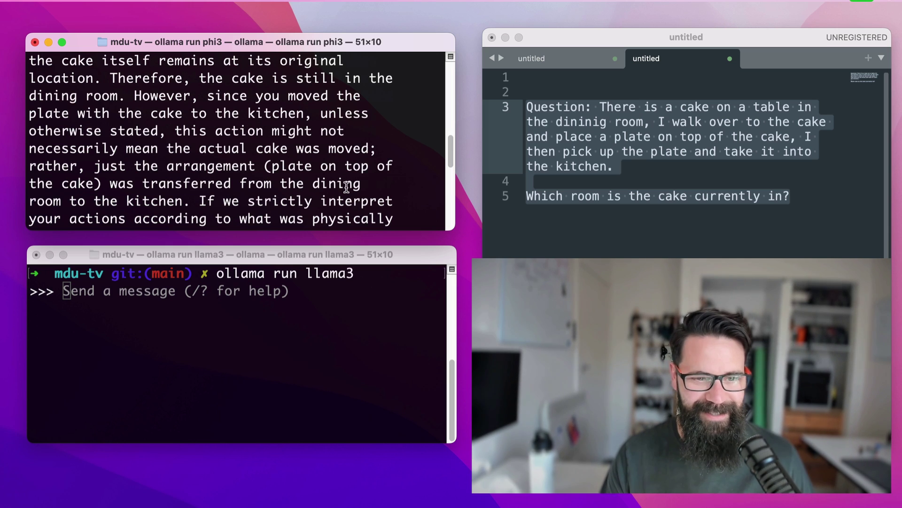
scroll(345, 187, down, 1)
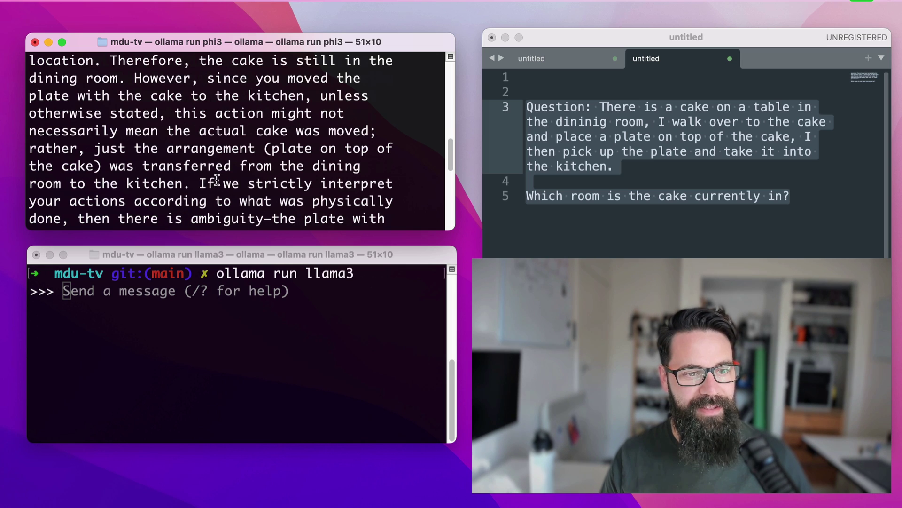
scroll(220, 176, down, 1)
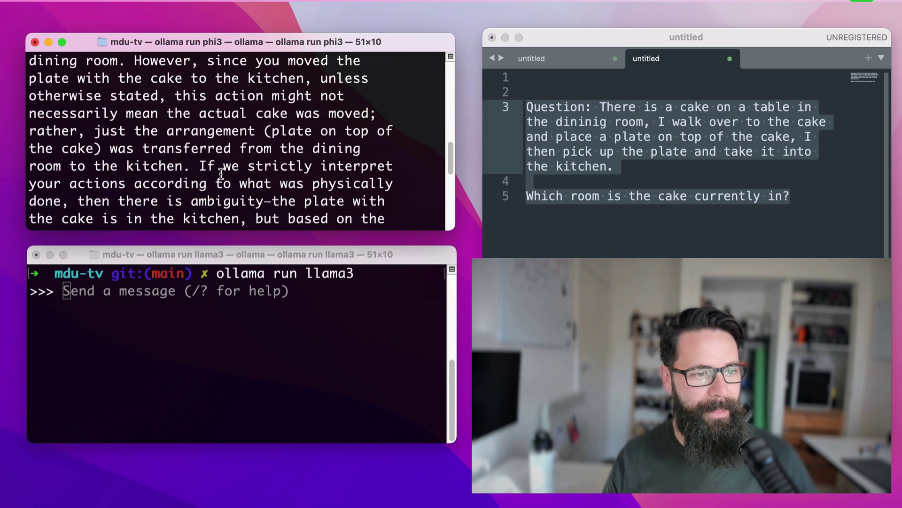
scroll(307, 199, down, 1)
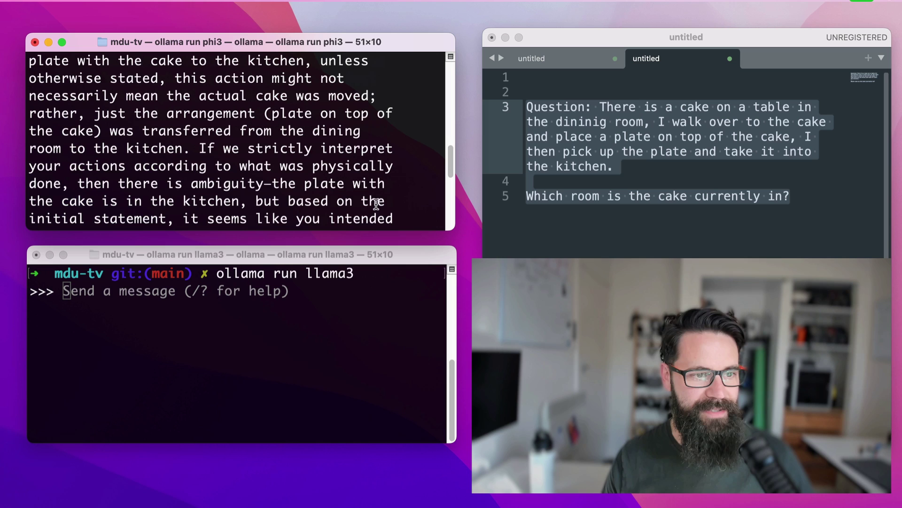
scroll(297, 174, down, 1)
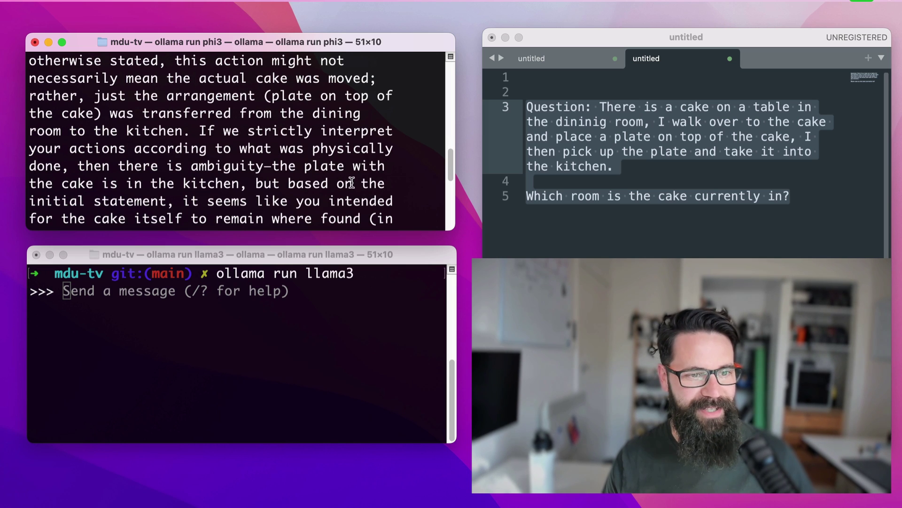
scroll(350, 182, down, 1)
scroll(351, 181, down, 1)
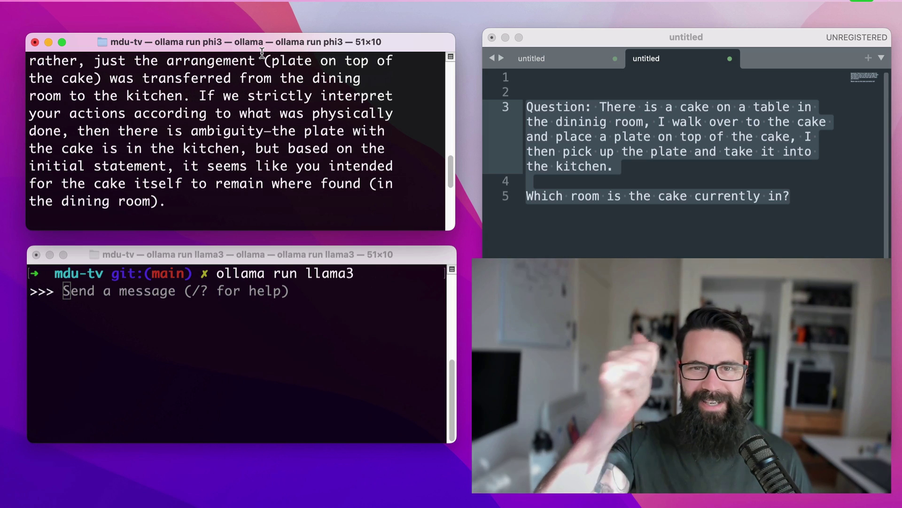
Step: Ask Llama 3 the cake question and highlight its 'cake is on the plate' sentence
click(152, 313)
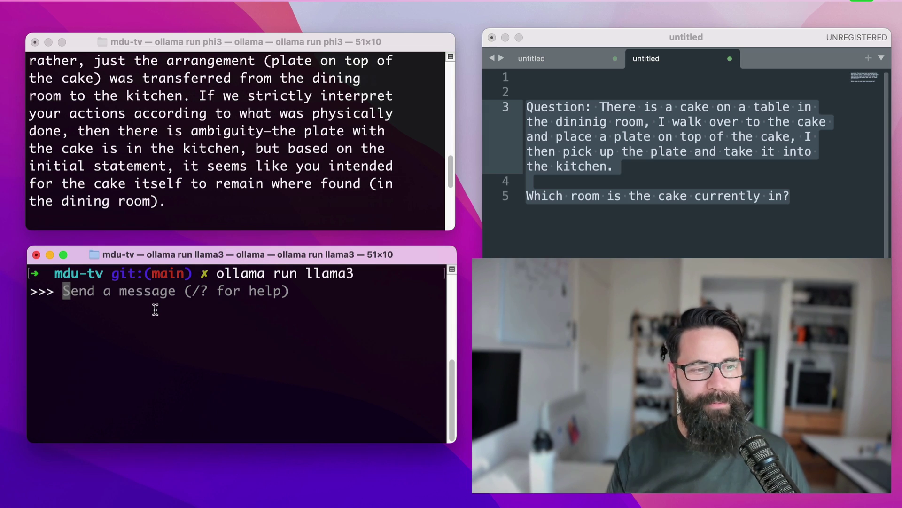
key(super+v)
key(Return)
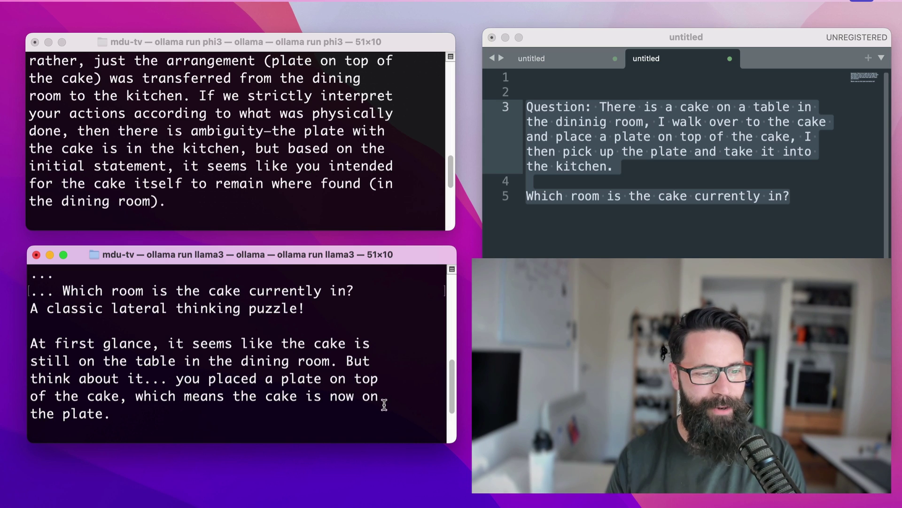
drag(119, 414, 97, 401)
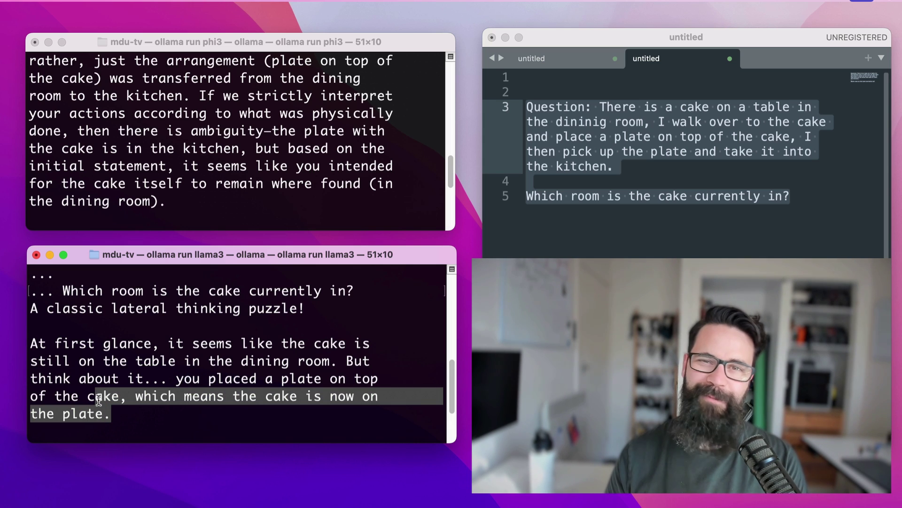
scroll(150, 383, down, 1)
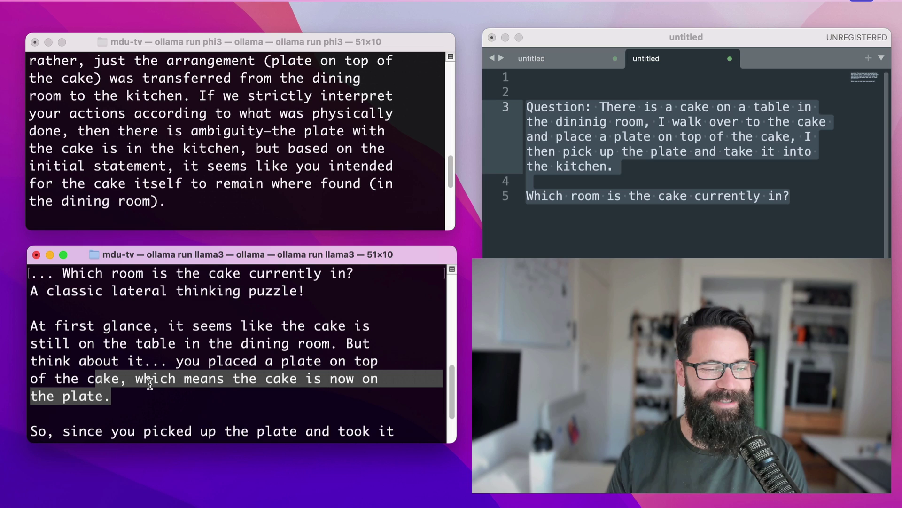
scroll(150, 382, down, 2)
scroll(150, 383, down, 1)
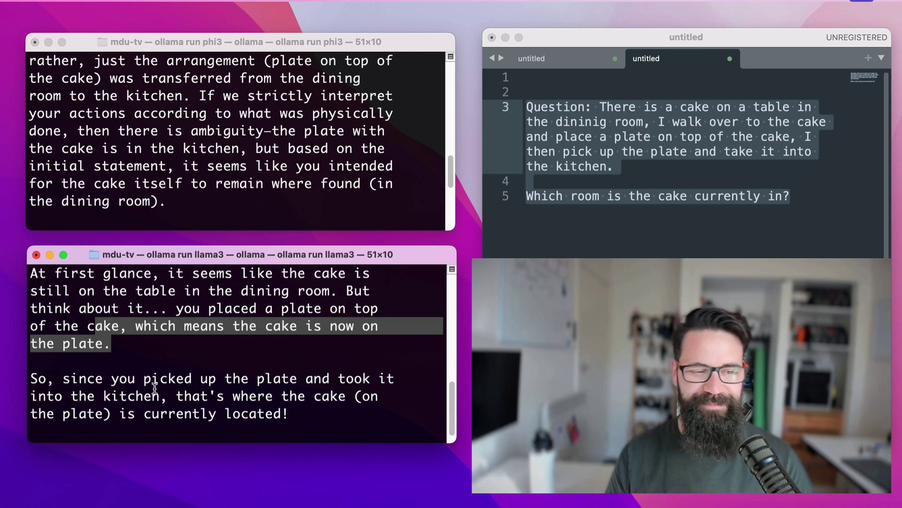
scroll(149, 383, down, 1)
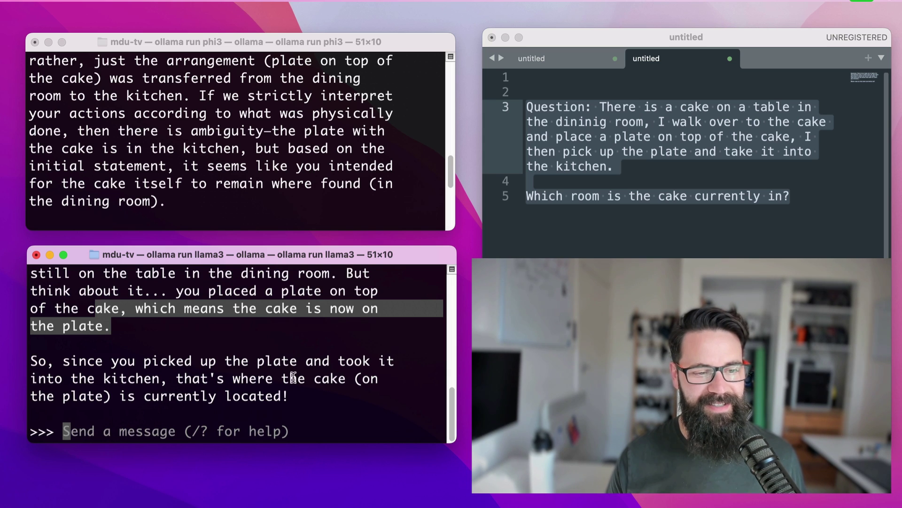
click(309, 431)
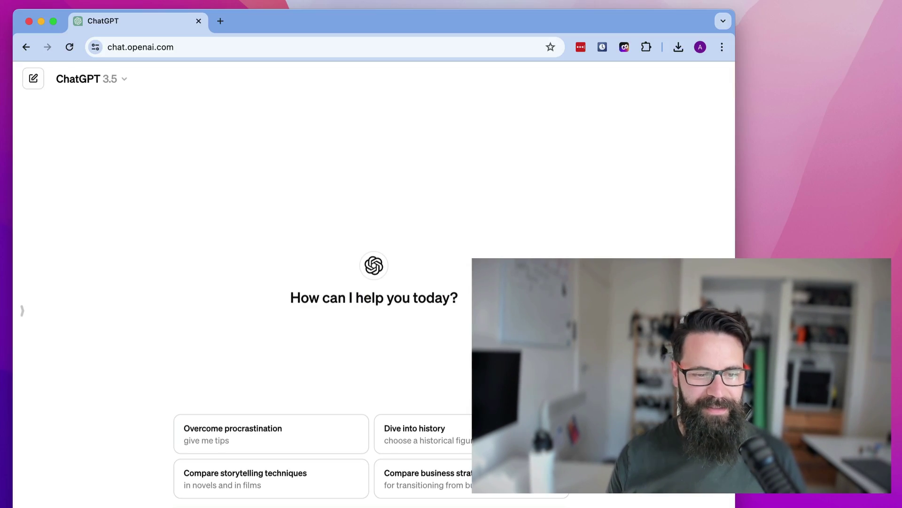
Step: Paste the cake question into the ChatGPT 3.5 chat and send it
key(super+v)
key(Return)
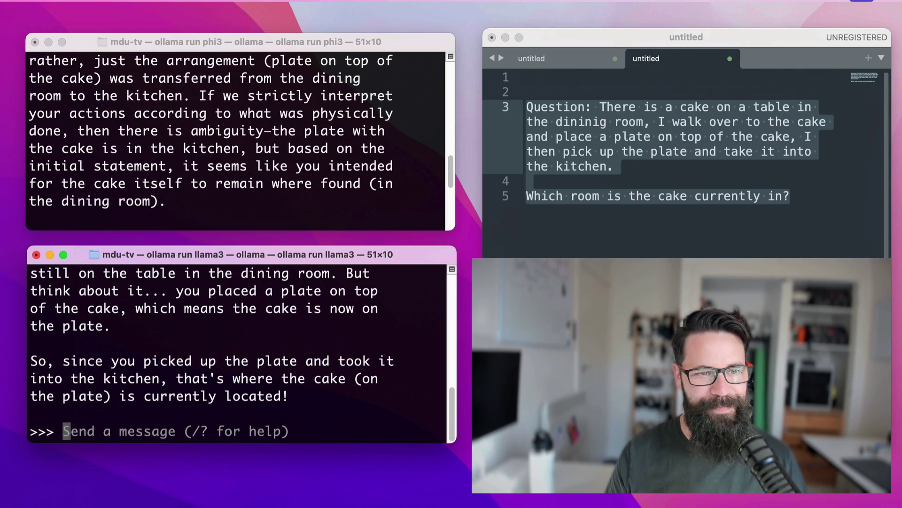
Step: Review Phi-3's clarification that the plate ended up in the kitchen, then the Llama 3 terminal
click(328, 198)
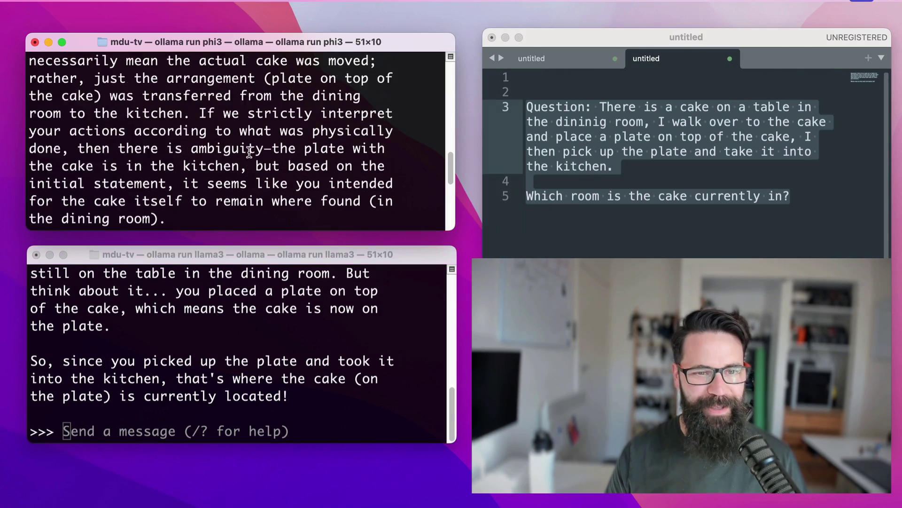
scroll(282, 156, up, 3)
scroll(251, 155, down, 4)
scroll(251, 155, down, 2)
scroll(251, 155, down, 2)
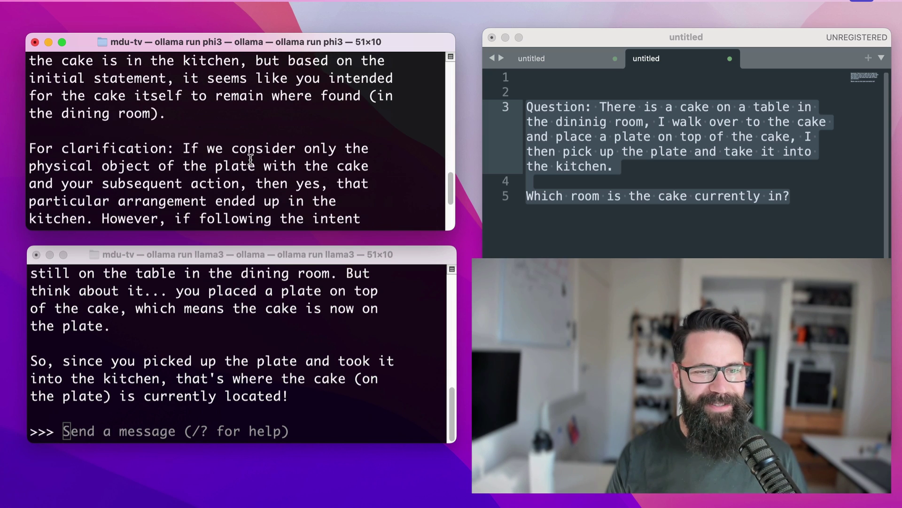
click(300, 422)
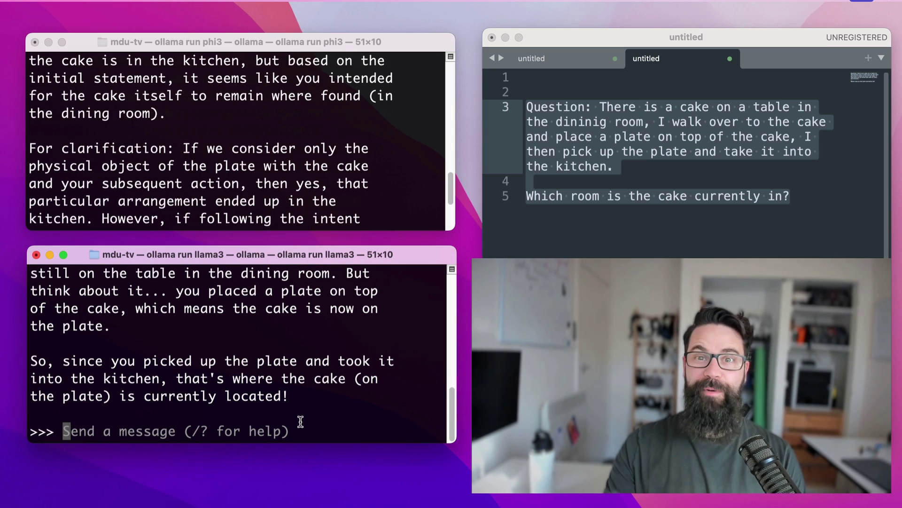